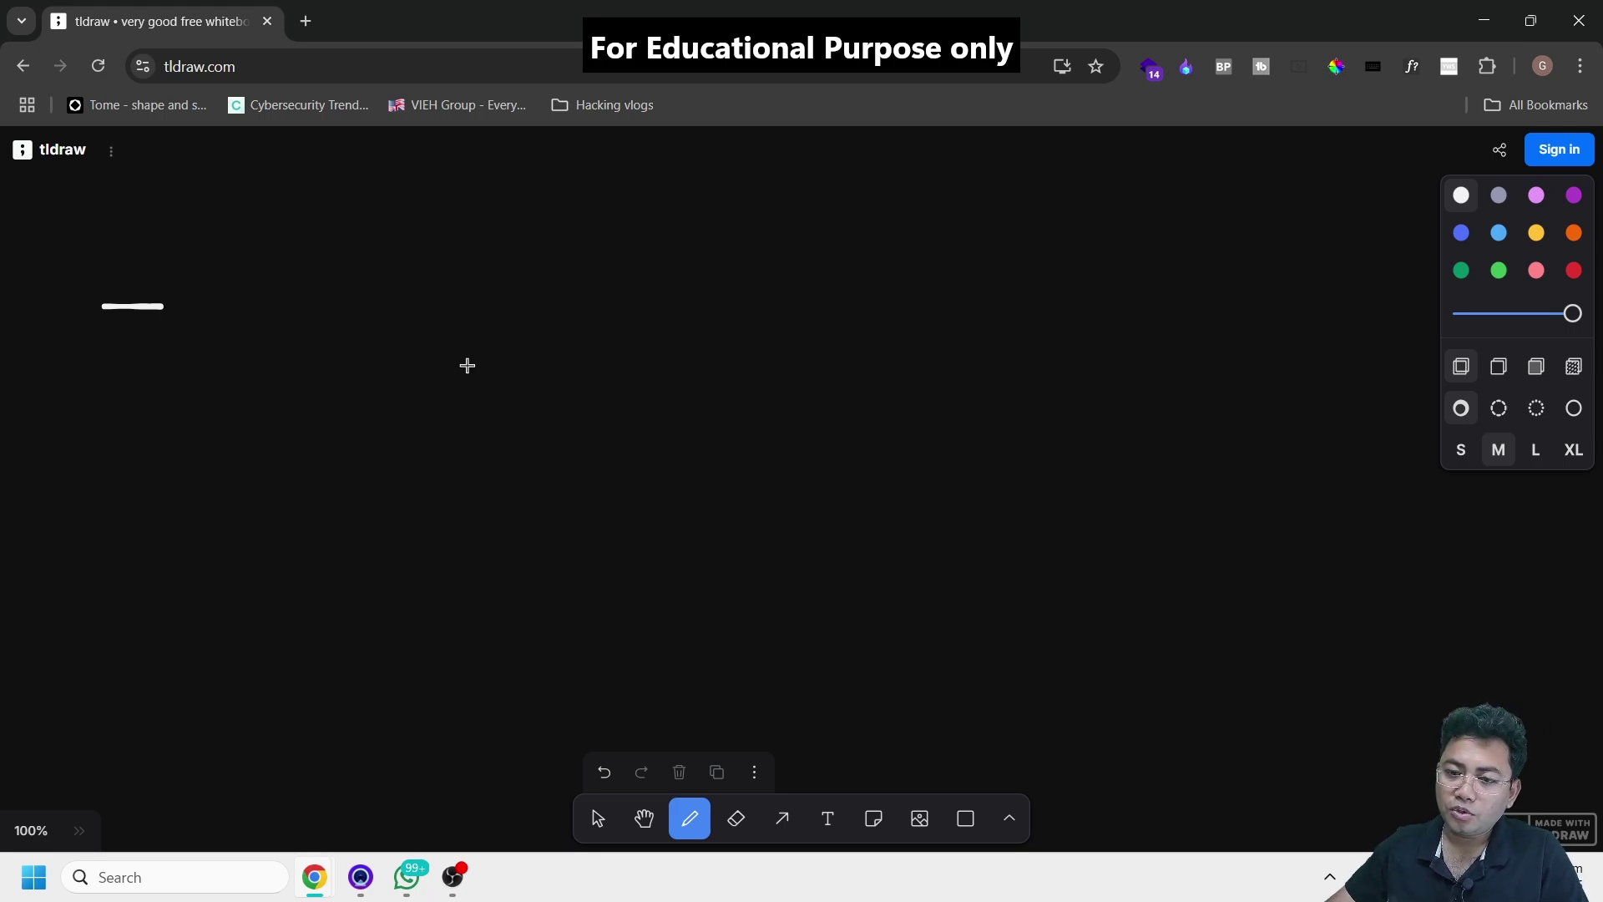
Draw a small freehand loop with an arrow extending right from it.
drag(467, 349, 459, 361)
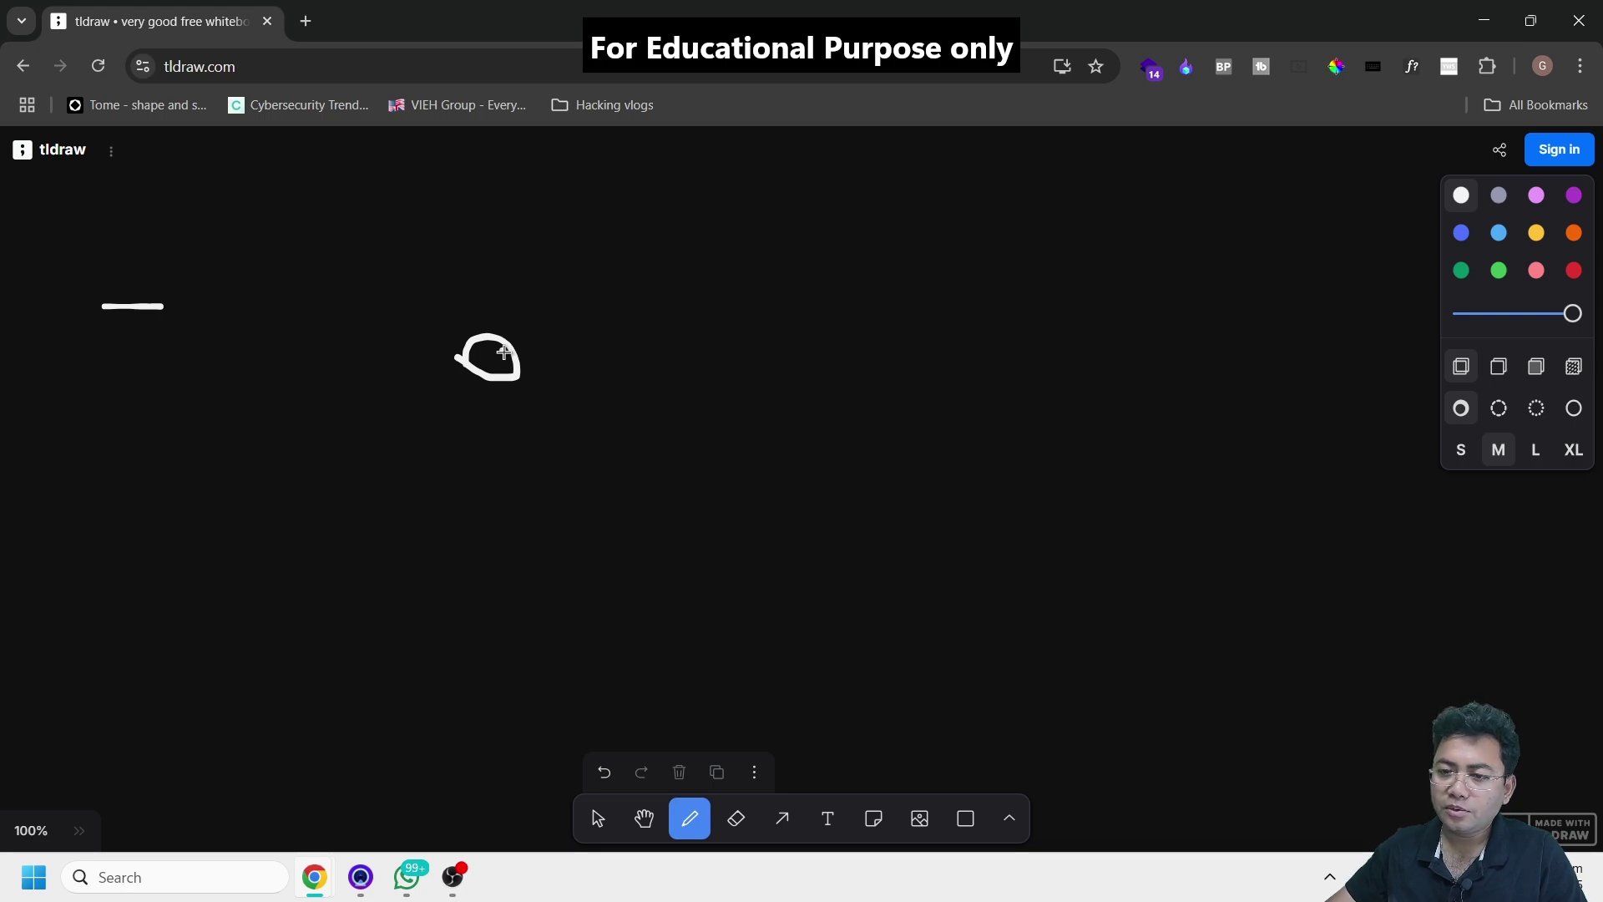
mouse_move(502, 353)
mouse_down()
mouse_move(802, 291)
mouse_move(797, 341)
mouse_up()
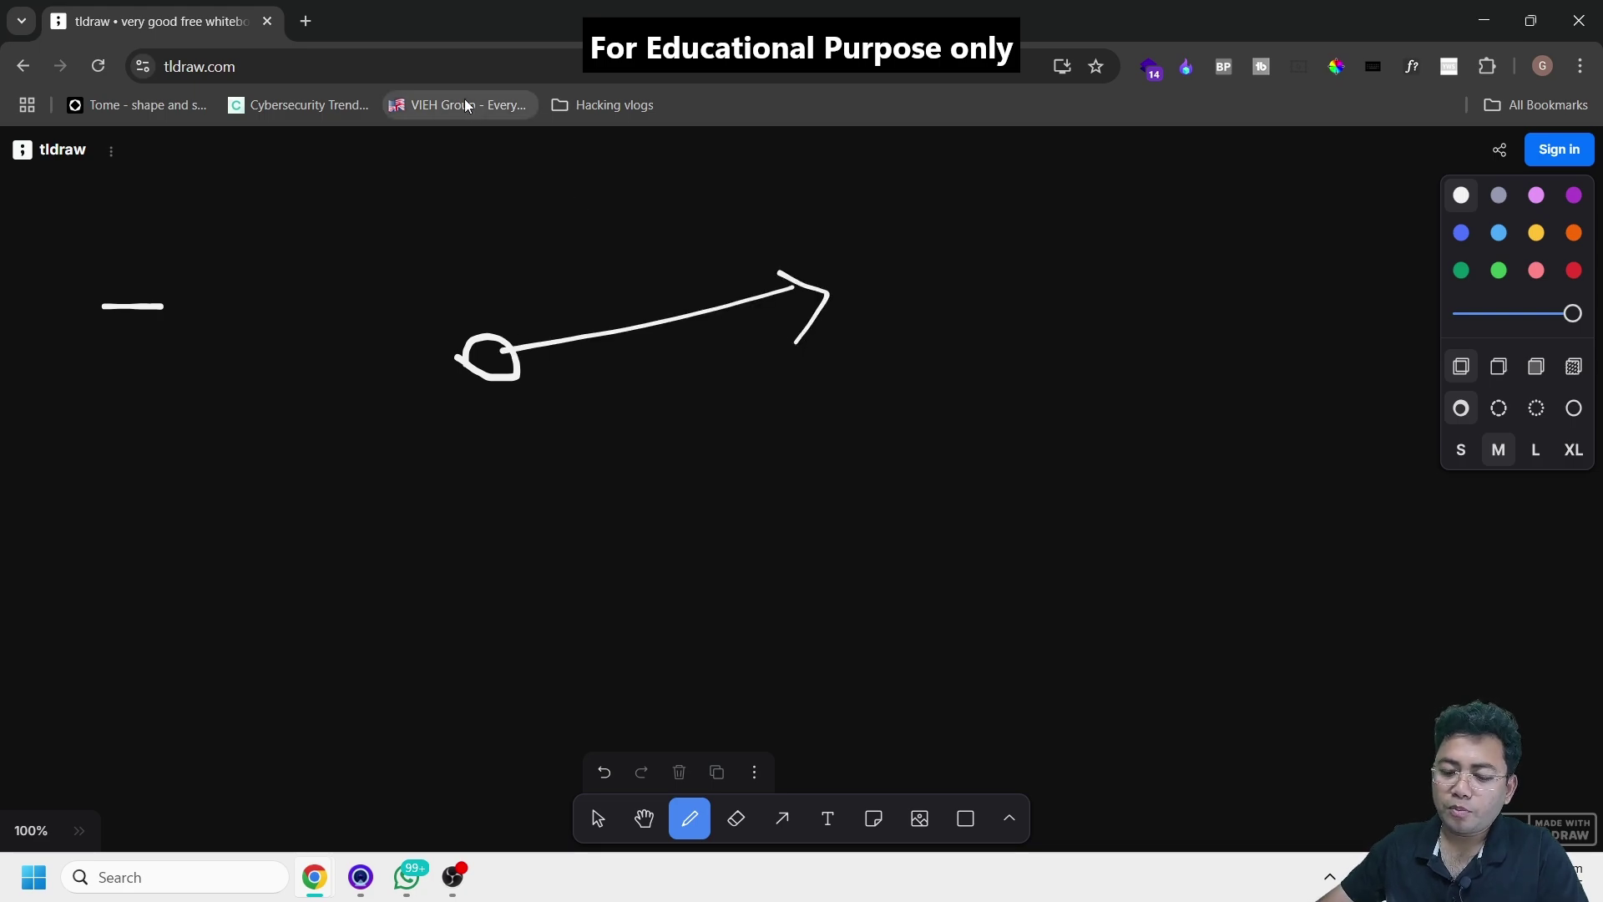
key(ctrl+t)
text(google.com)
Load google.com, search 'lazarus group', and switch back to the tldraw tab.
key(Return)
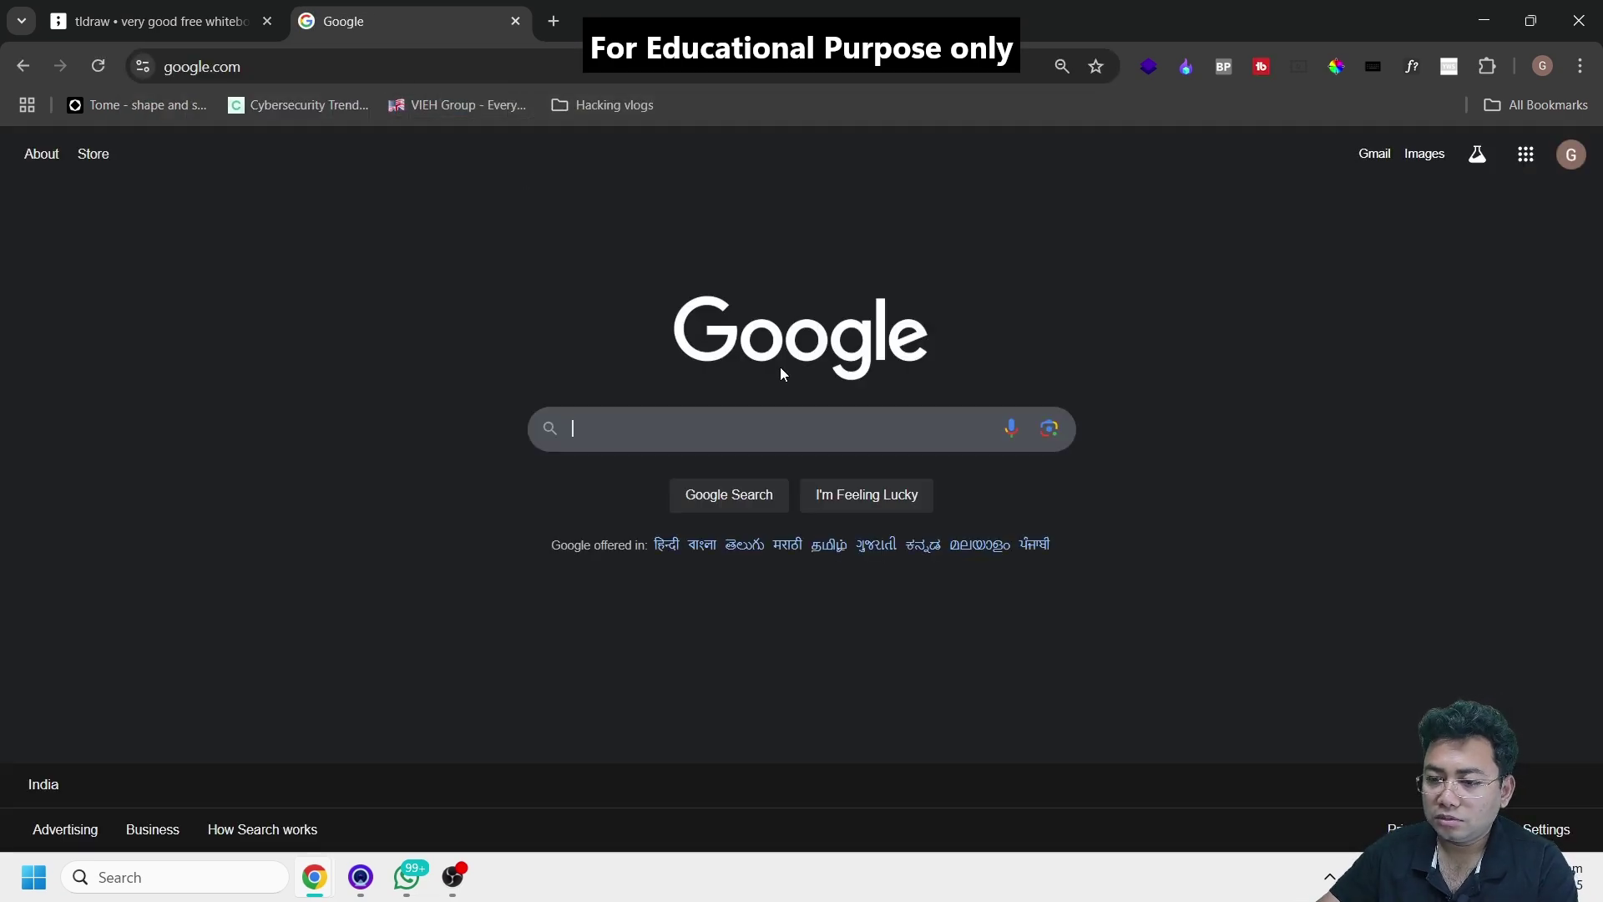
text(lazarus group)
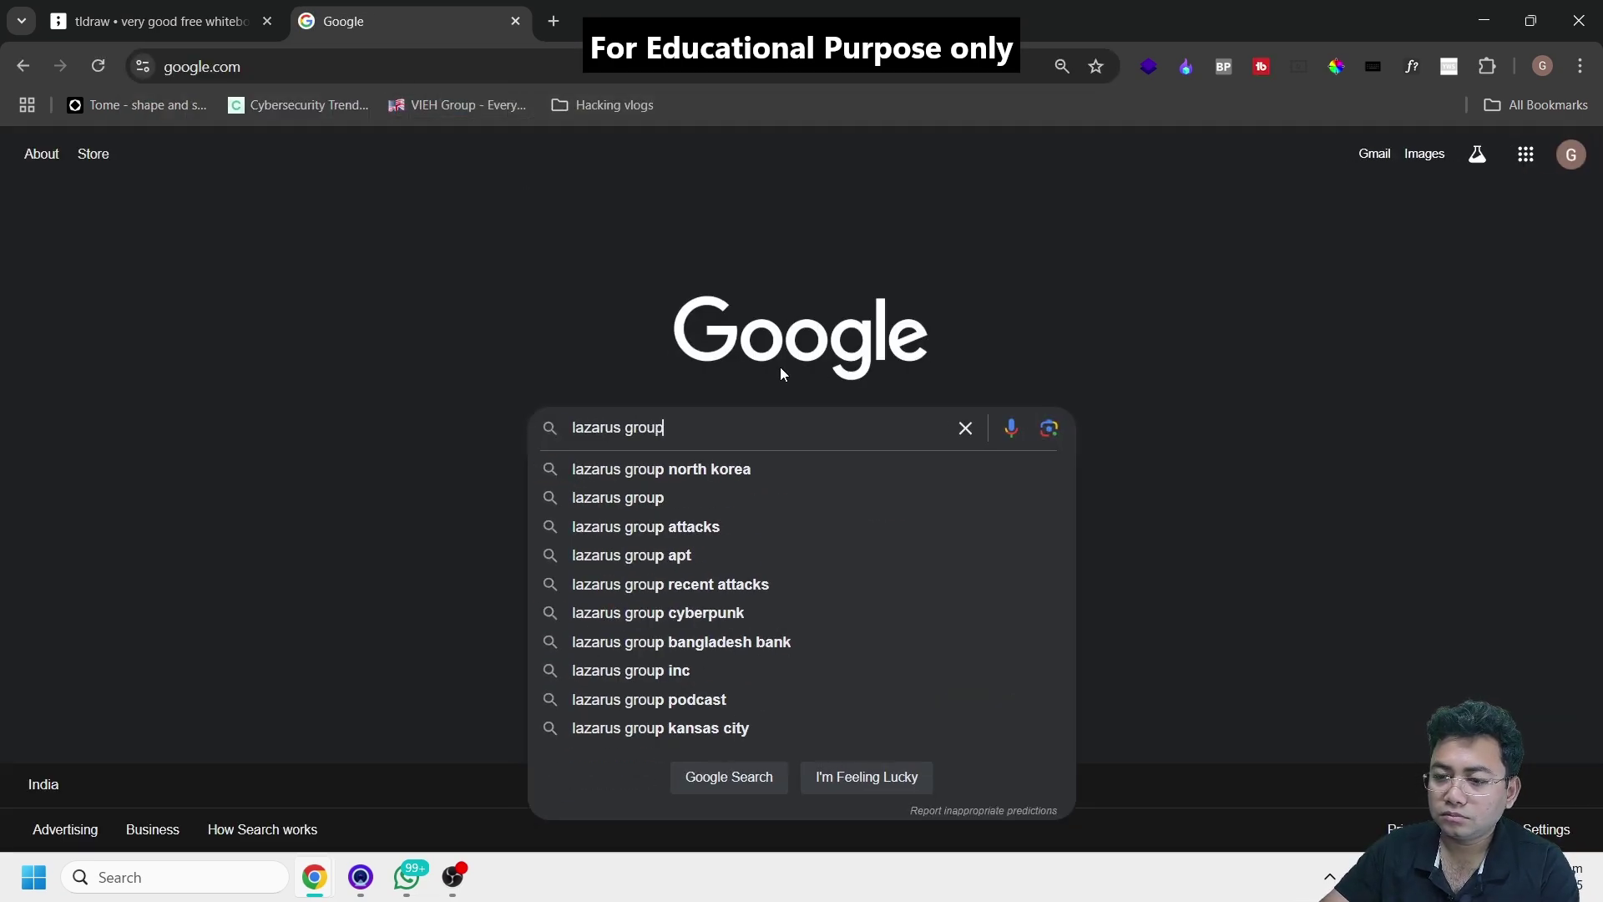
key(Return)
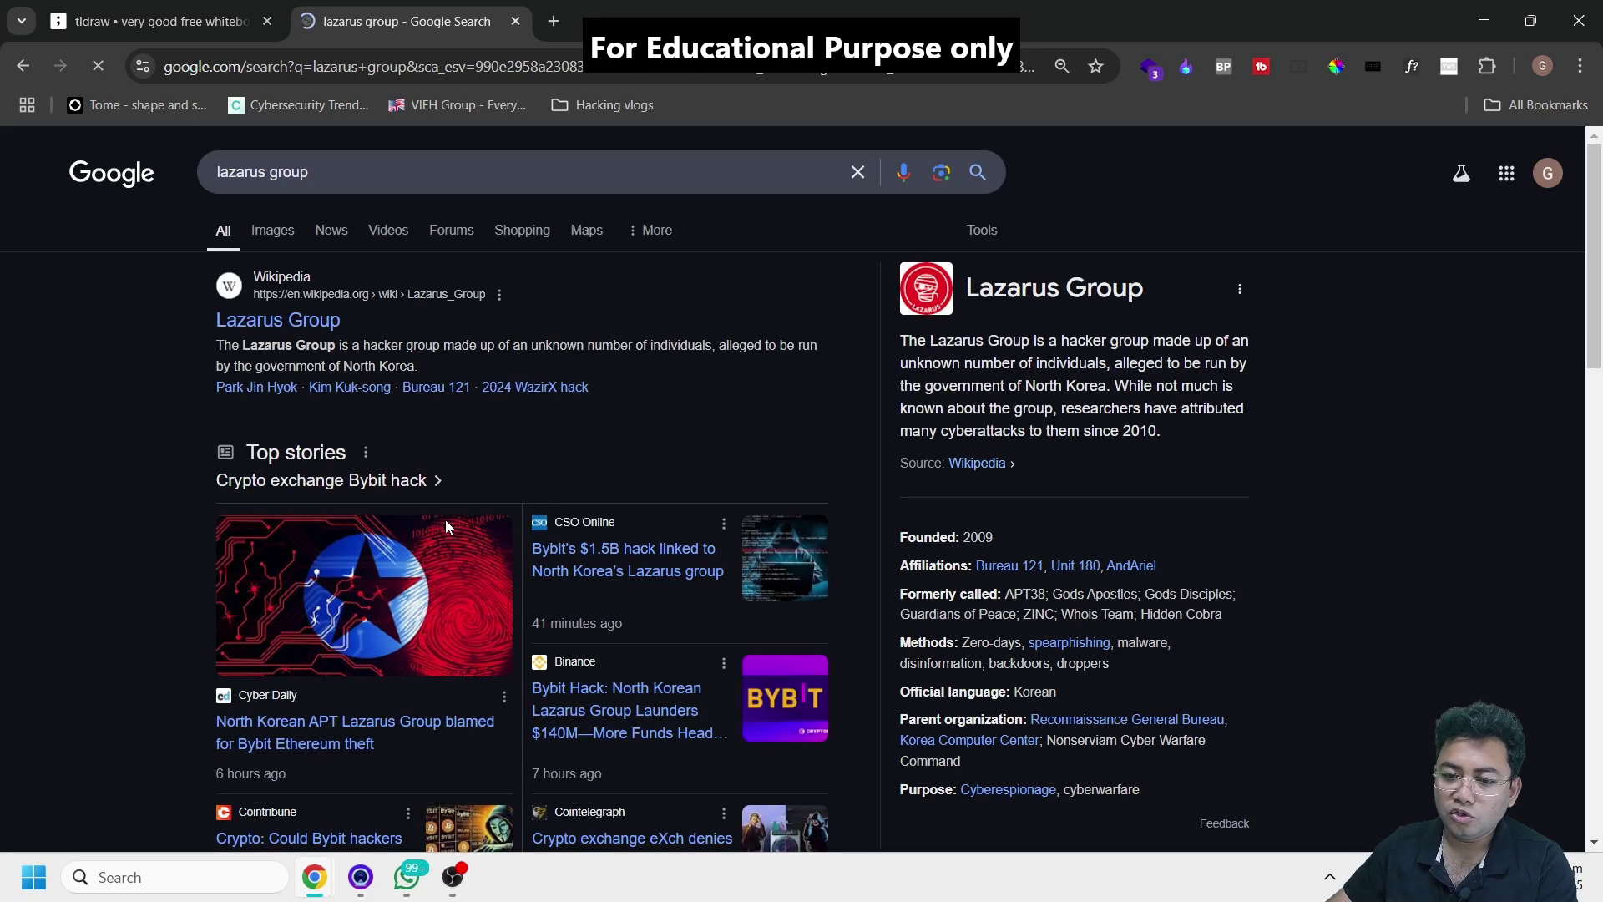
scroll(445, 526, down, 3)
scroll(425, 476, up, 3)
click(167, 20)
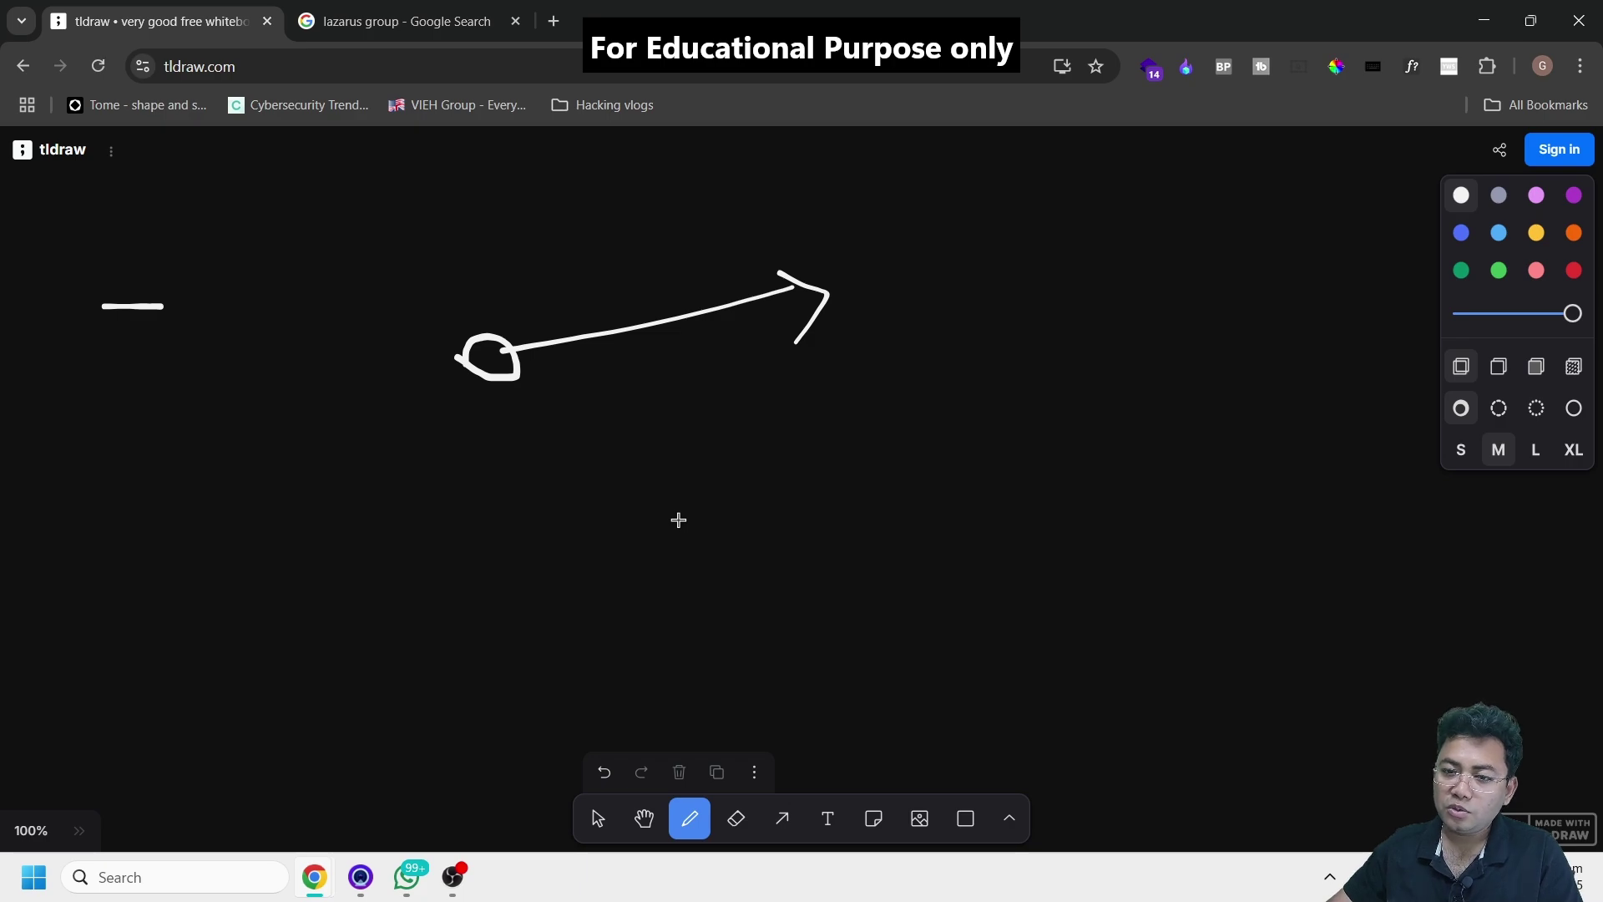
Open lyzem.com in the Google tab and search it for 'lazarus group'.
click(377, 20)
click(384, 66)
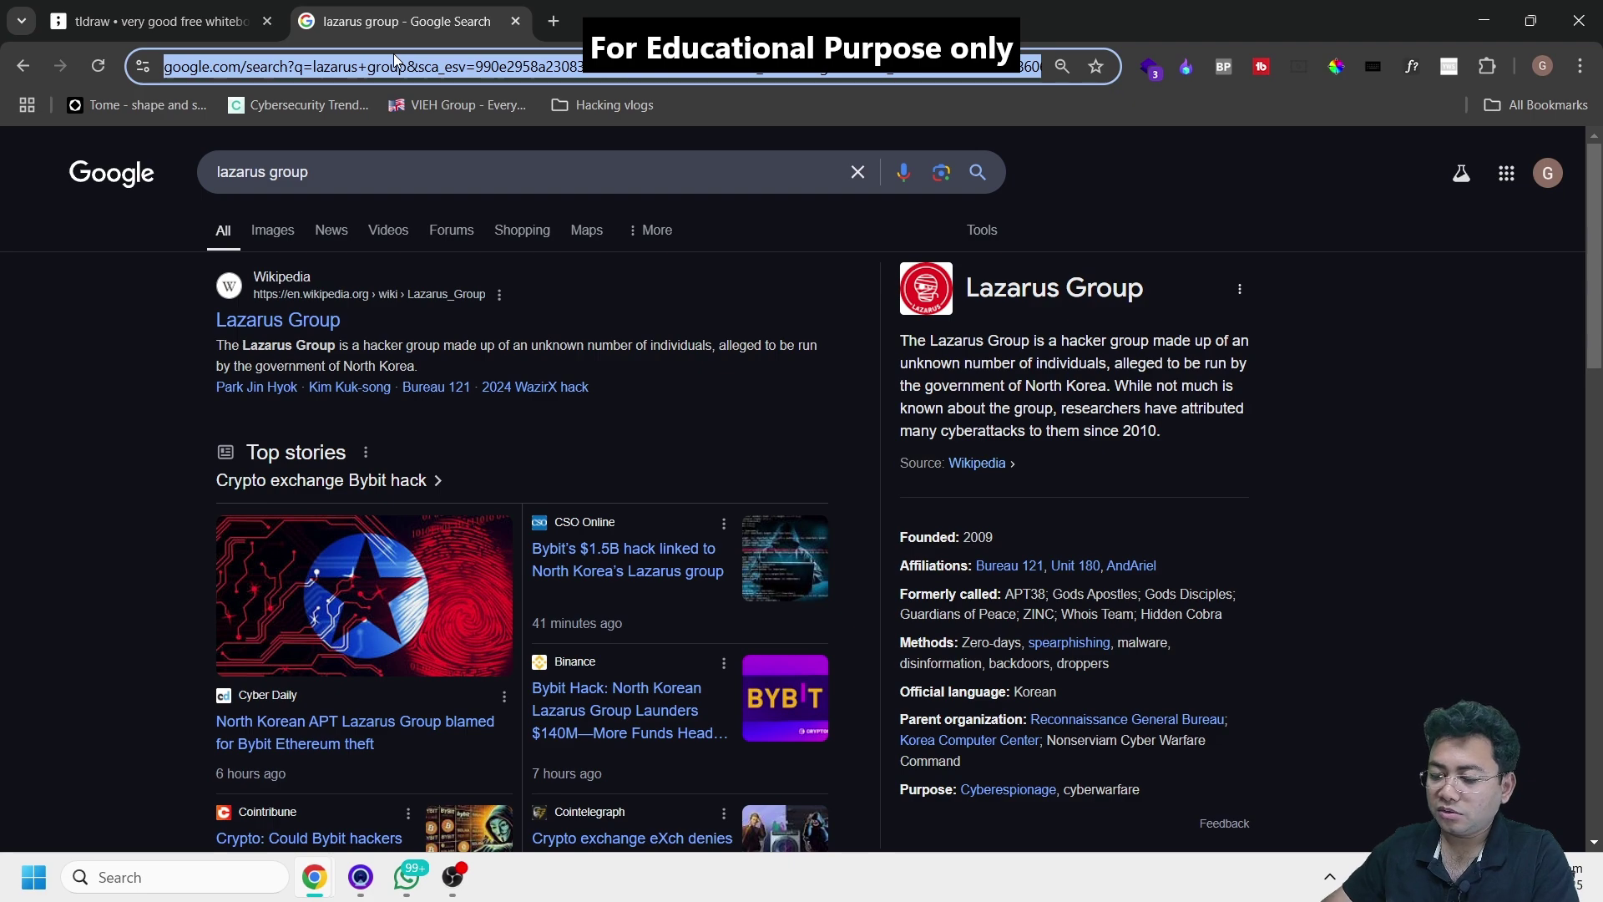
text(https://lyzem.com/)
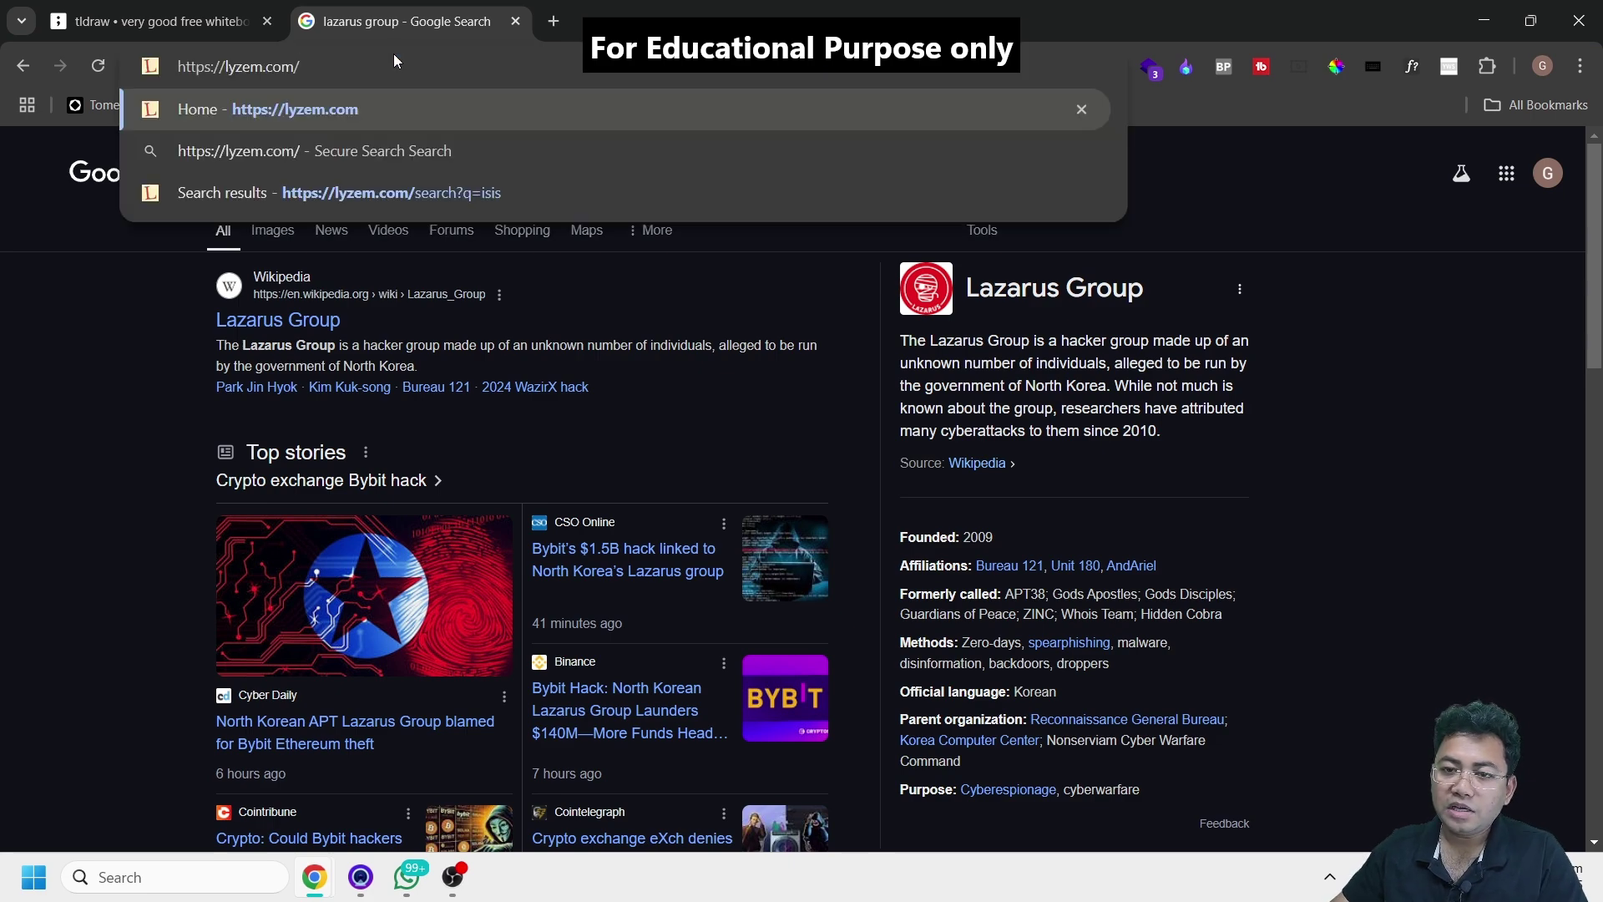
key(Return)
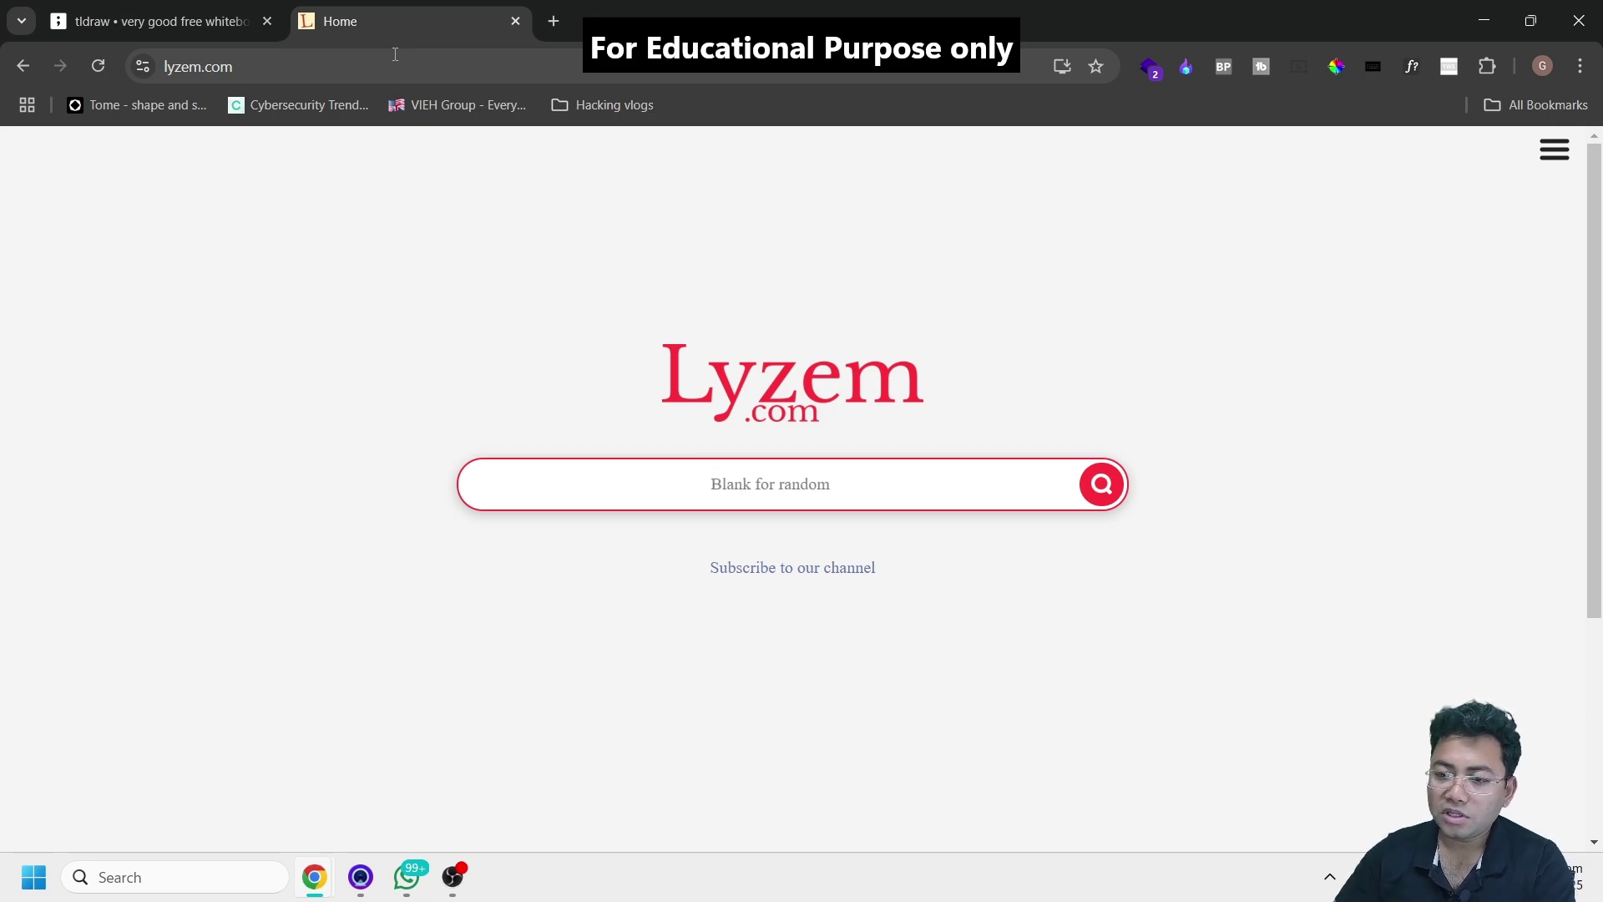
text(lazarus group)
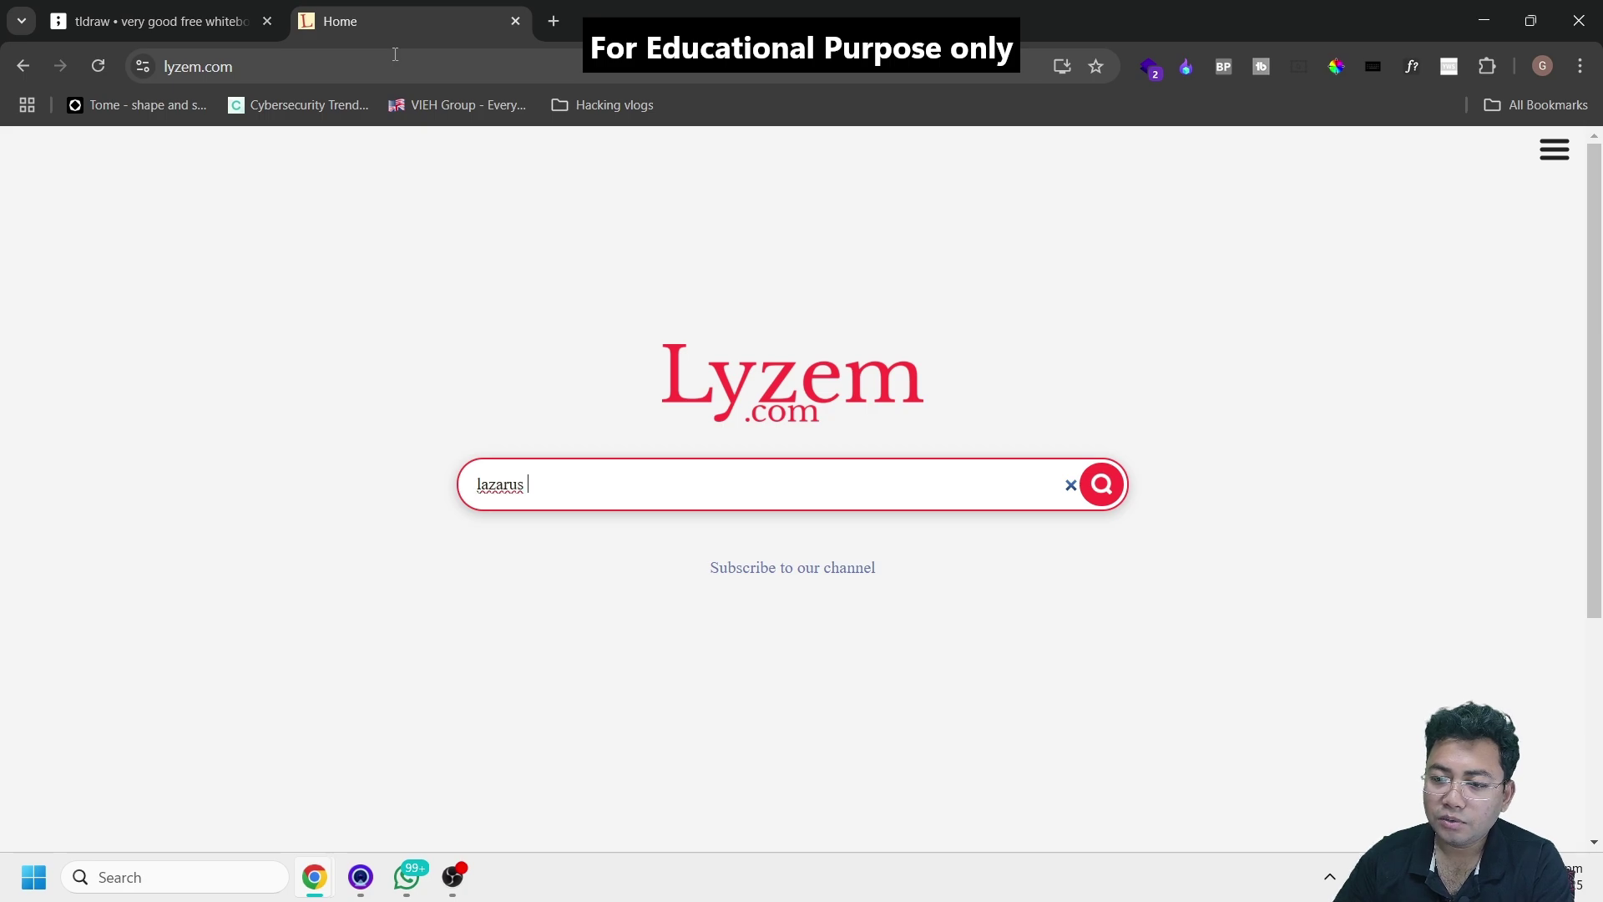
key(Return)
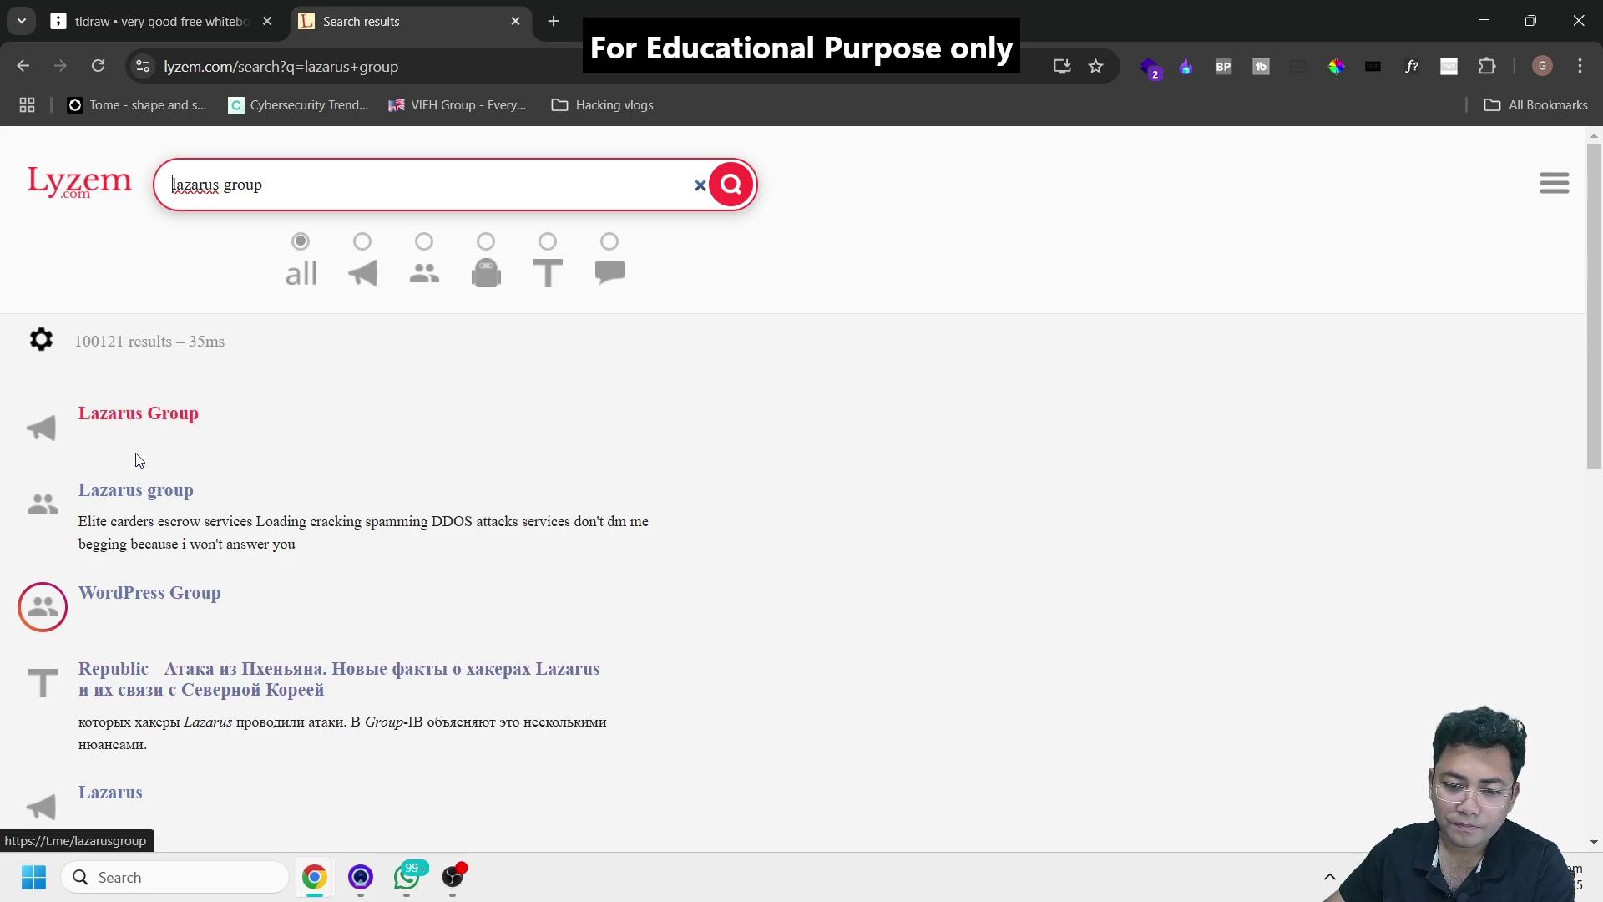
click(141, 414)
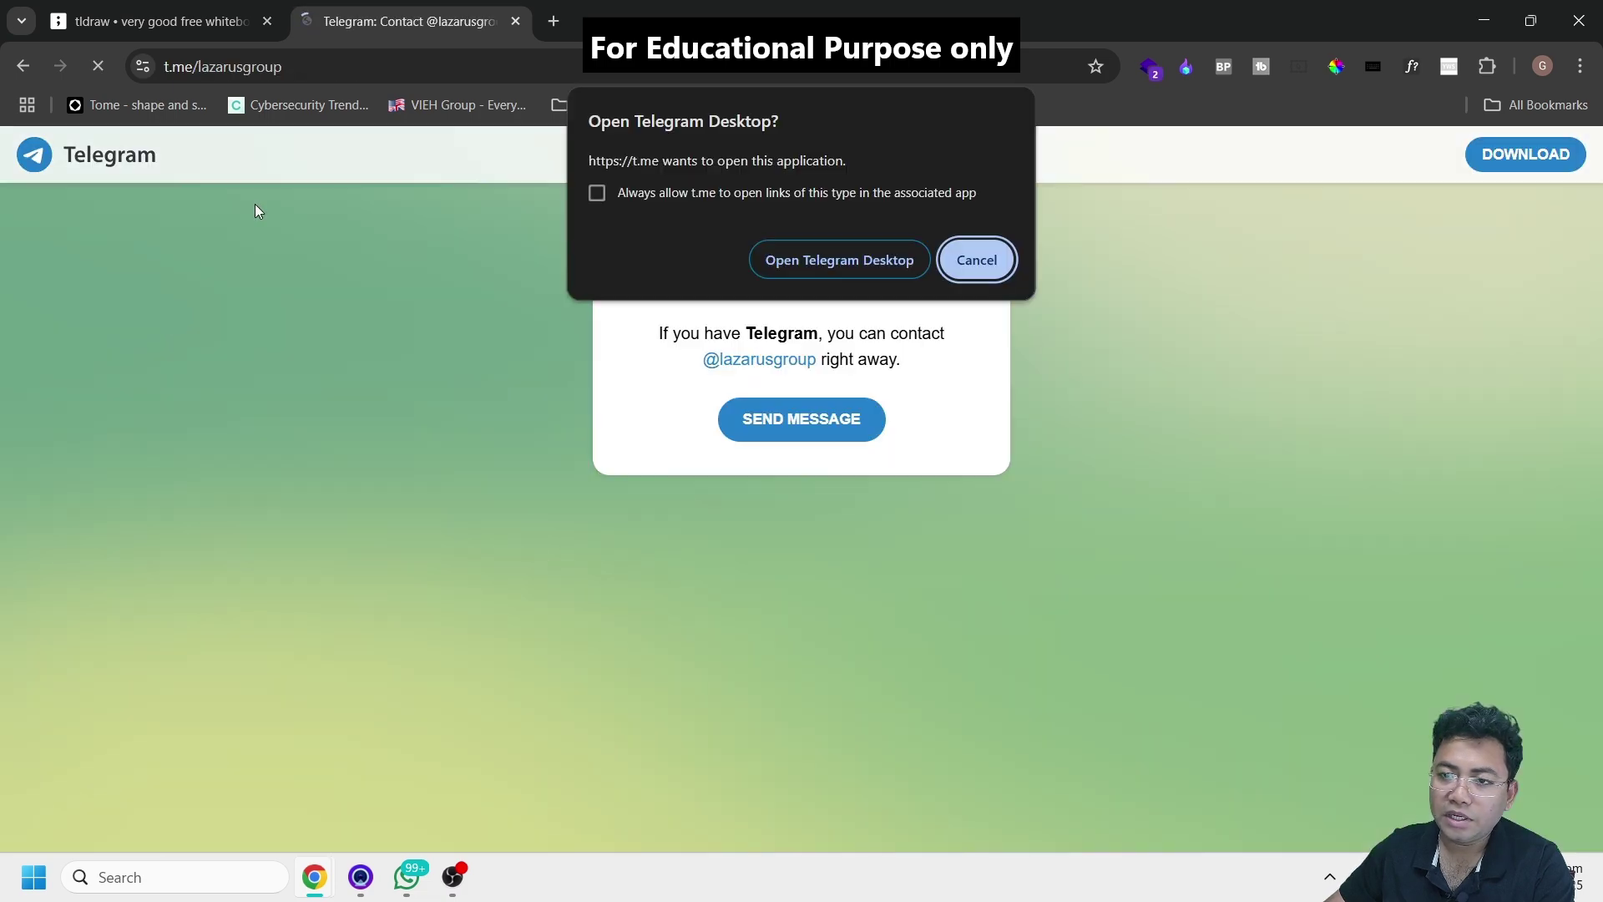
click(976, 260)
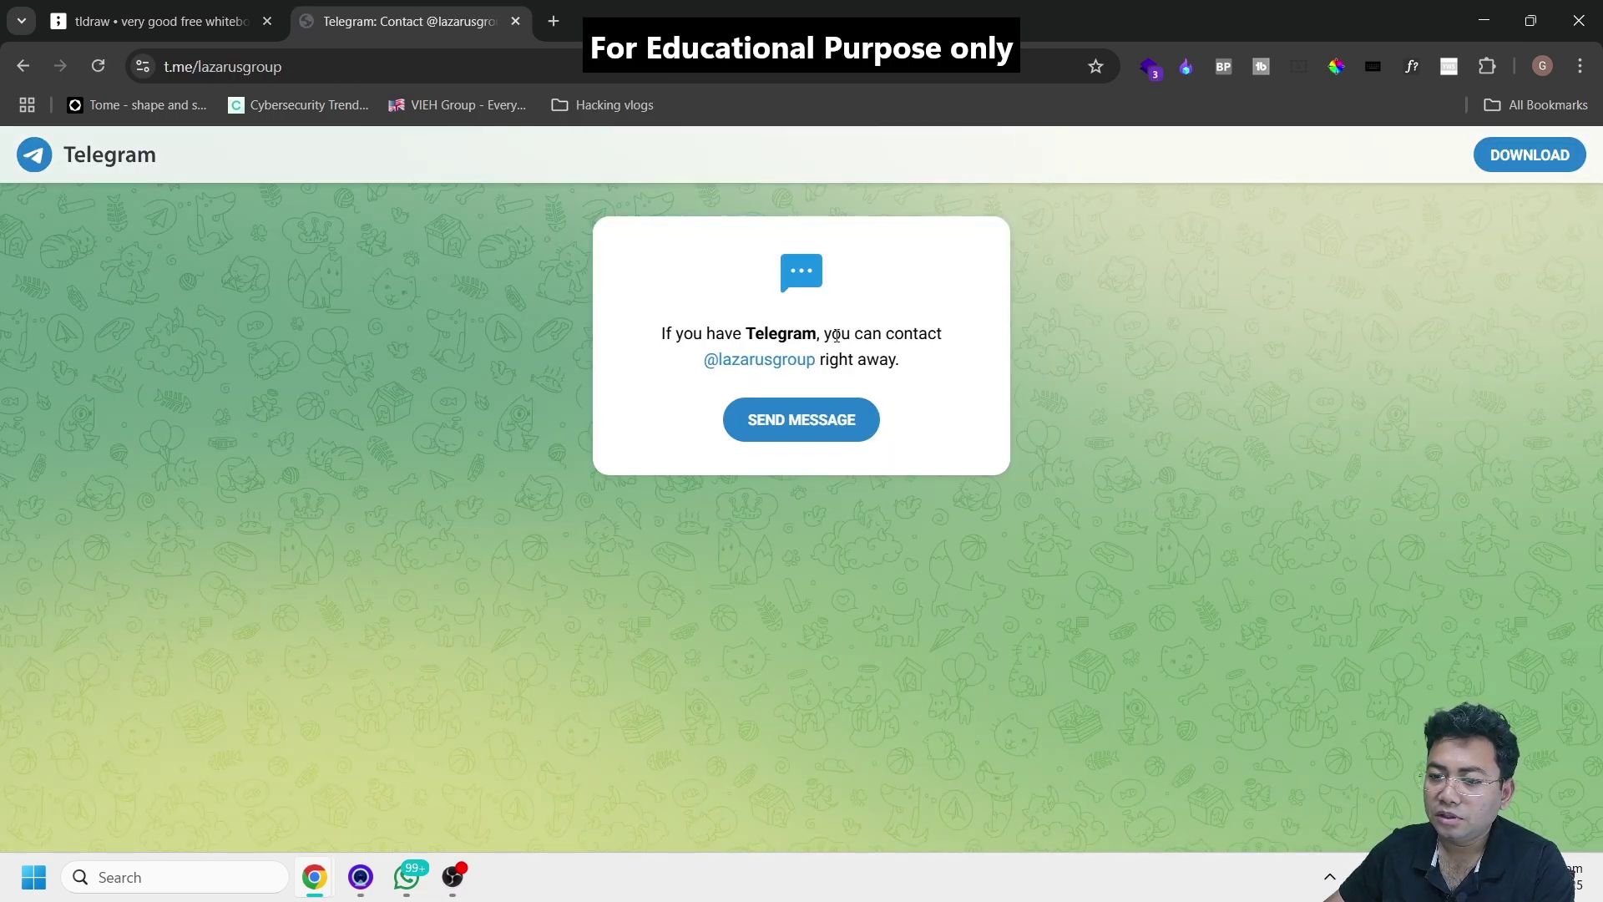
click(26, 67)
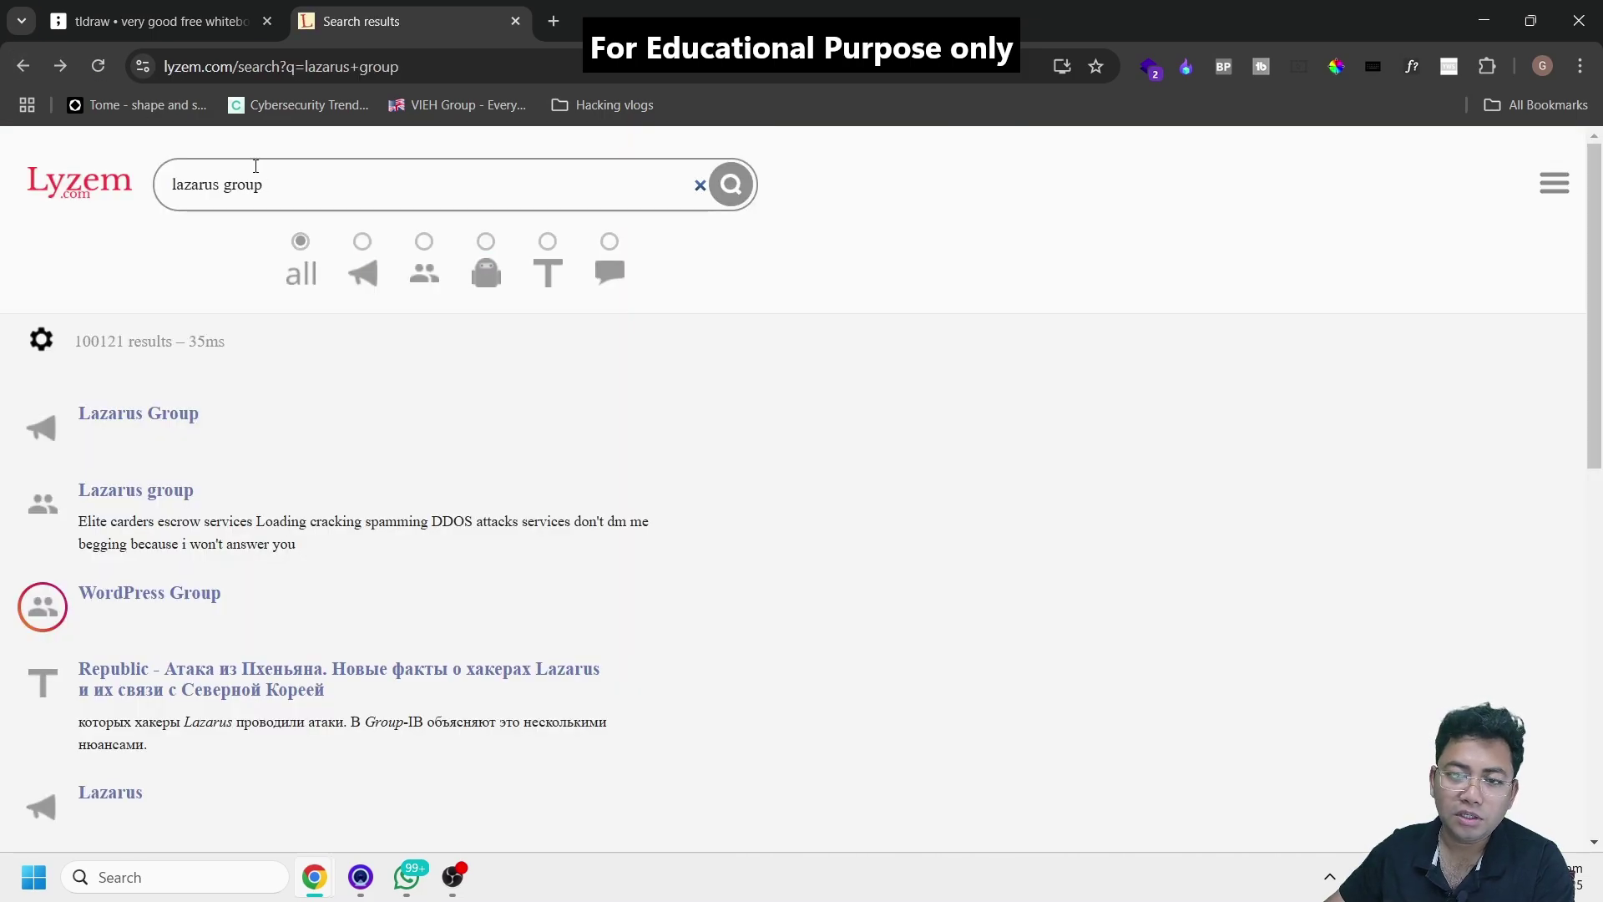
scroll(752, 511, down, 3)
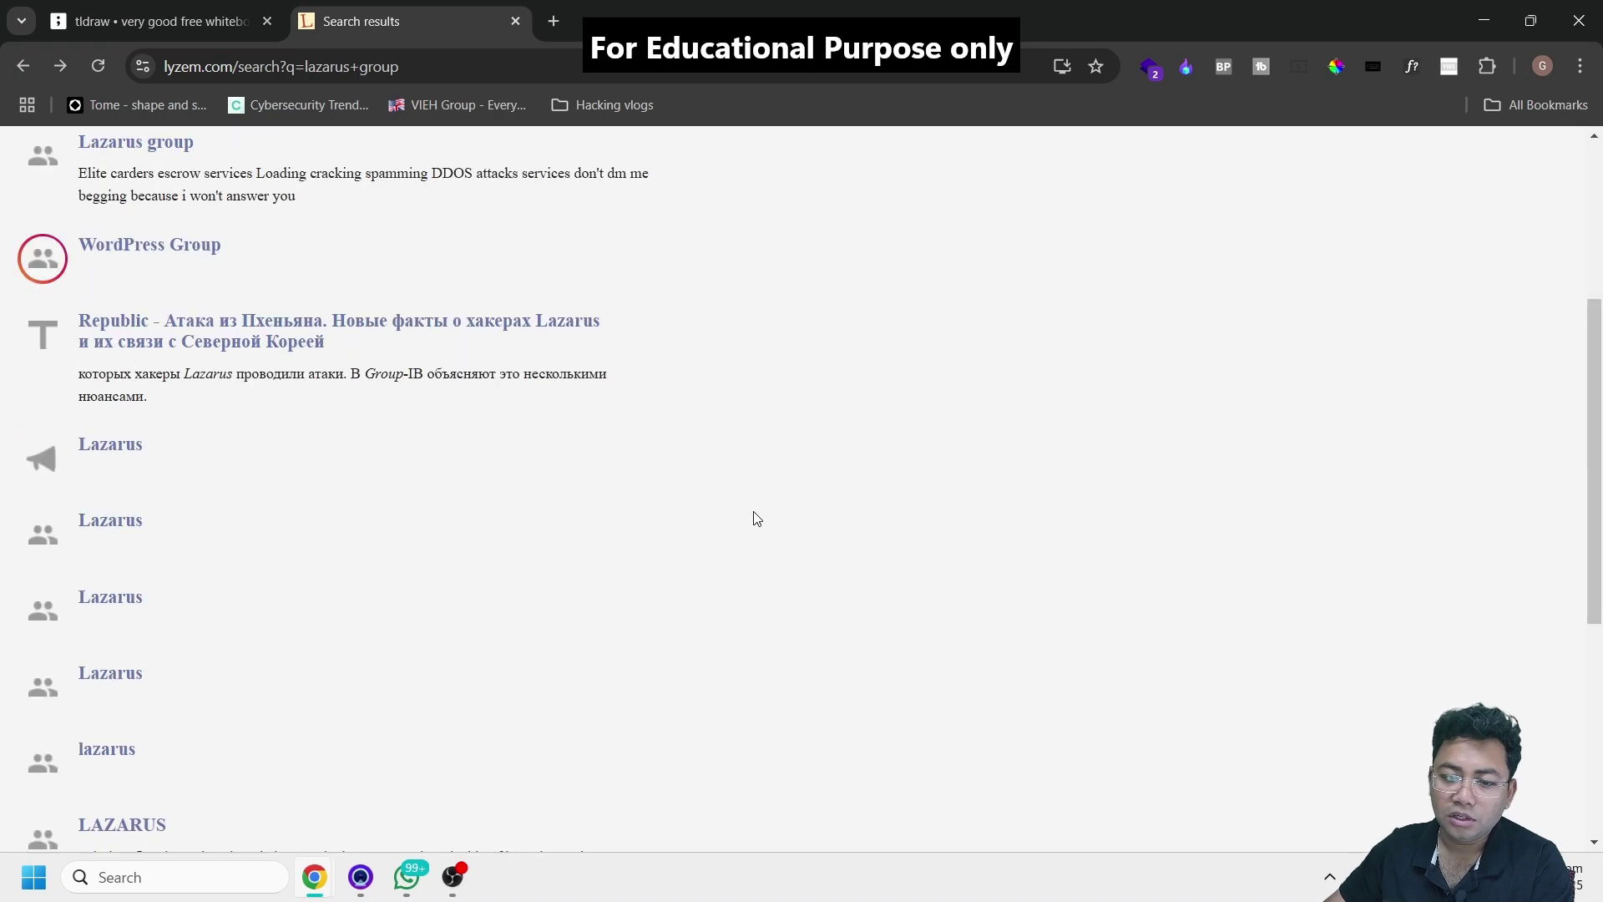
scroll(753, 511, down, 2)
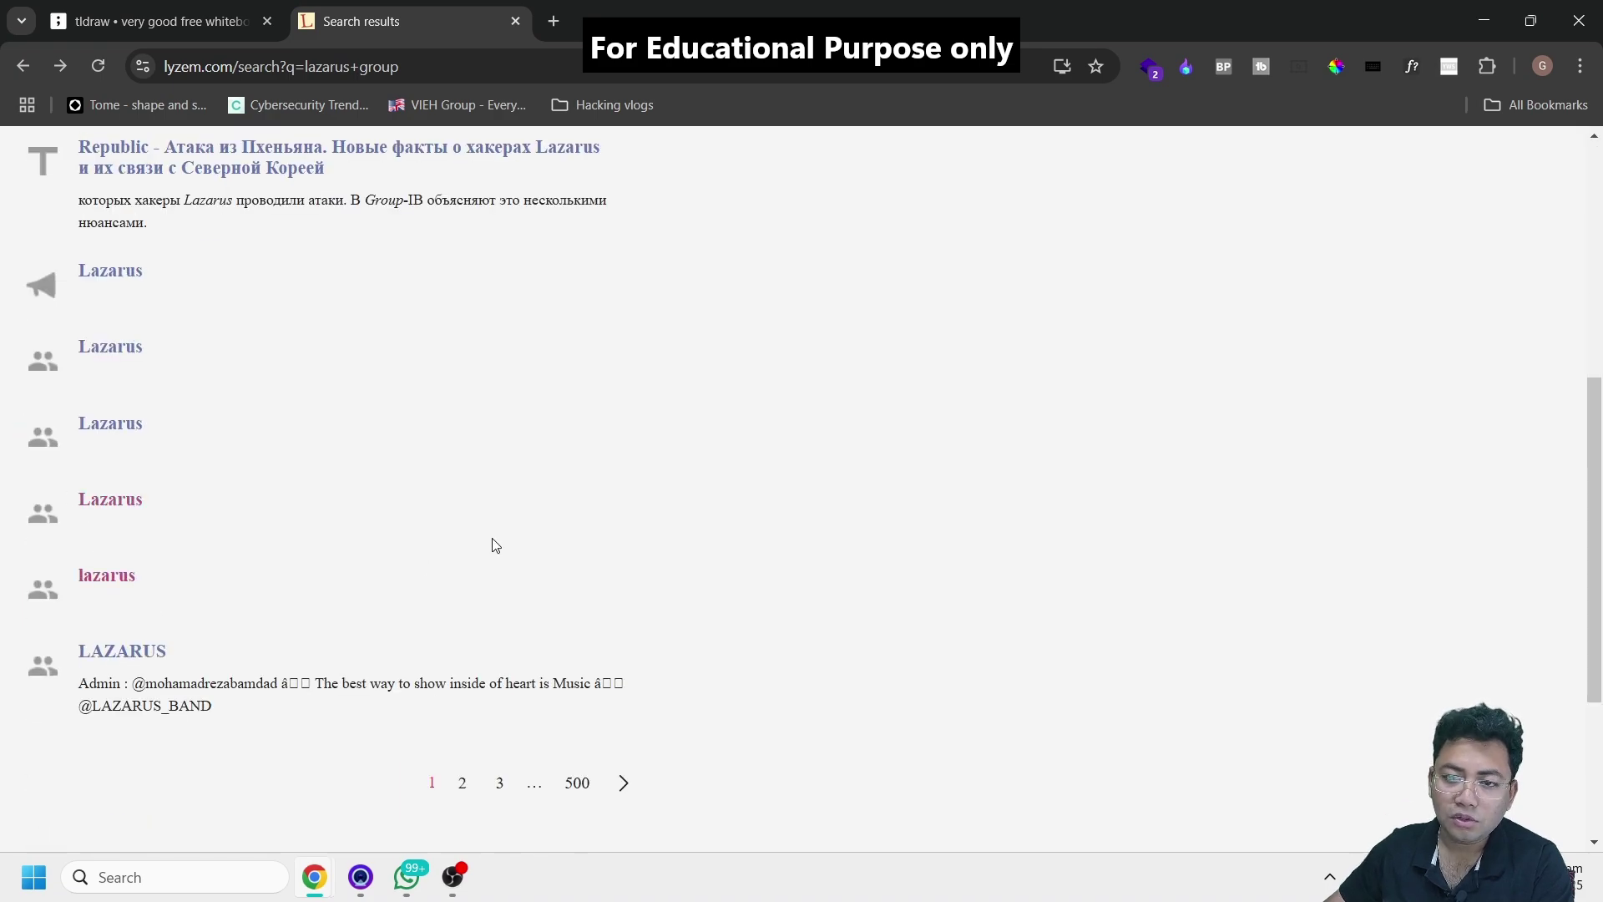
scroll(495, 545, up, 5)
Replace the Lyzem query with 'isis updates' and run it, getting 26714 results.
double_click(244, 184)
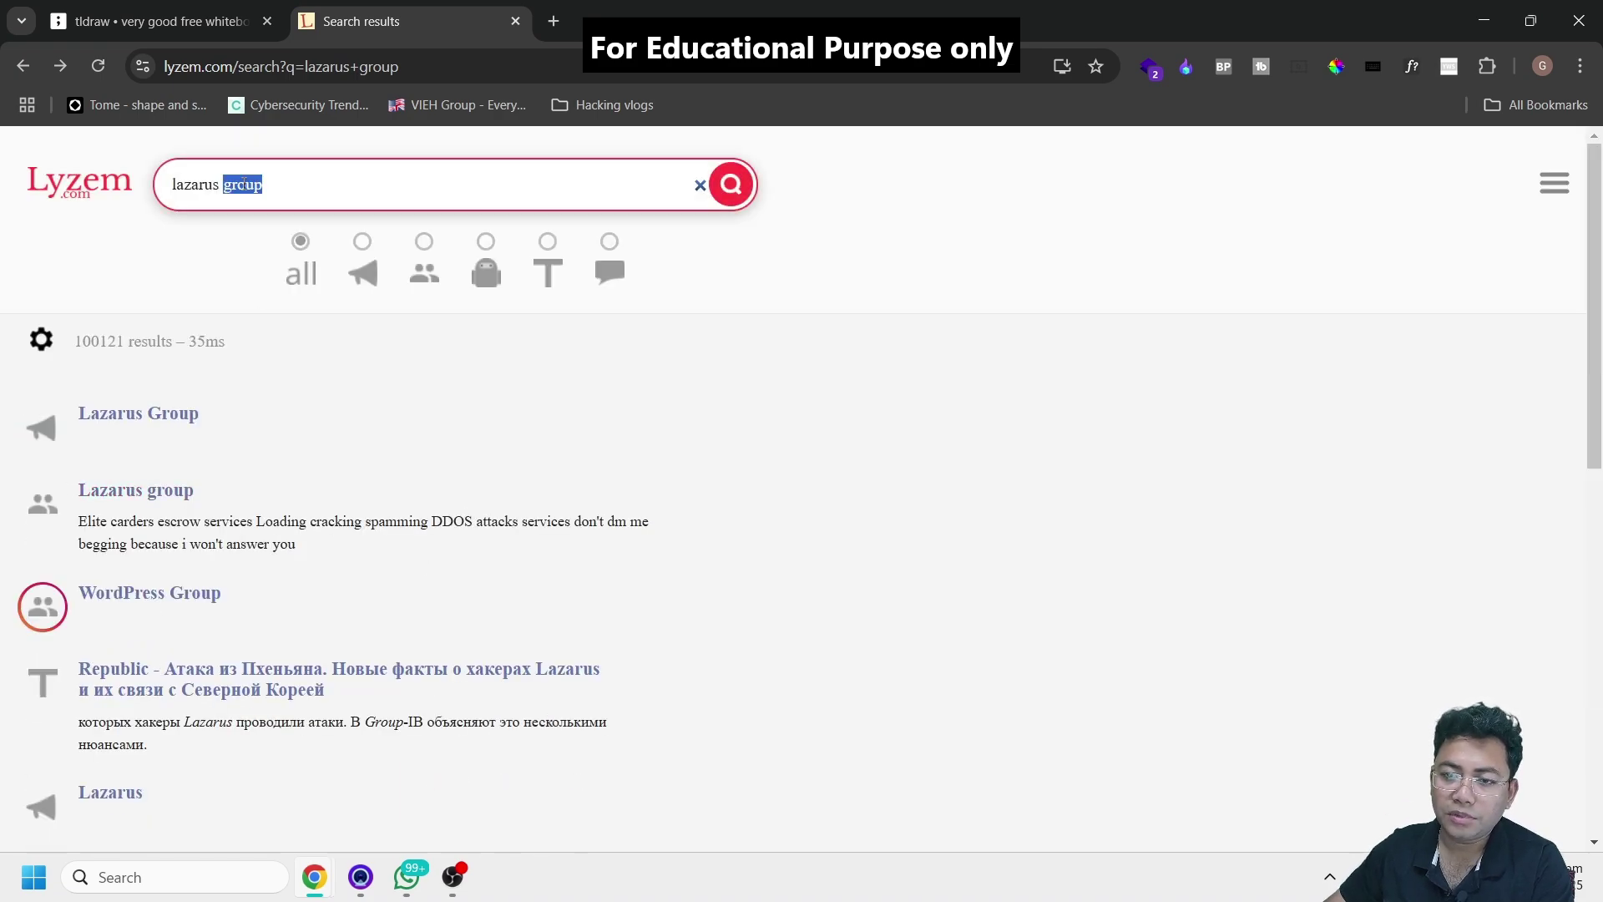
click(243, 184)
text(isi )
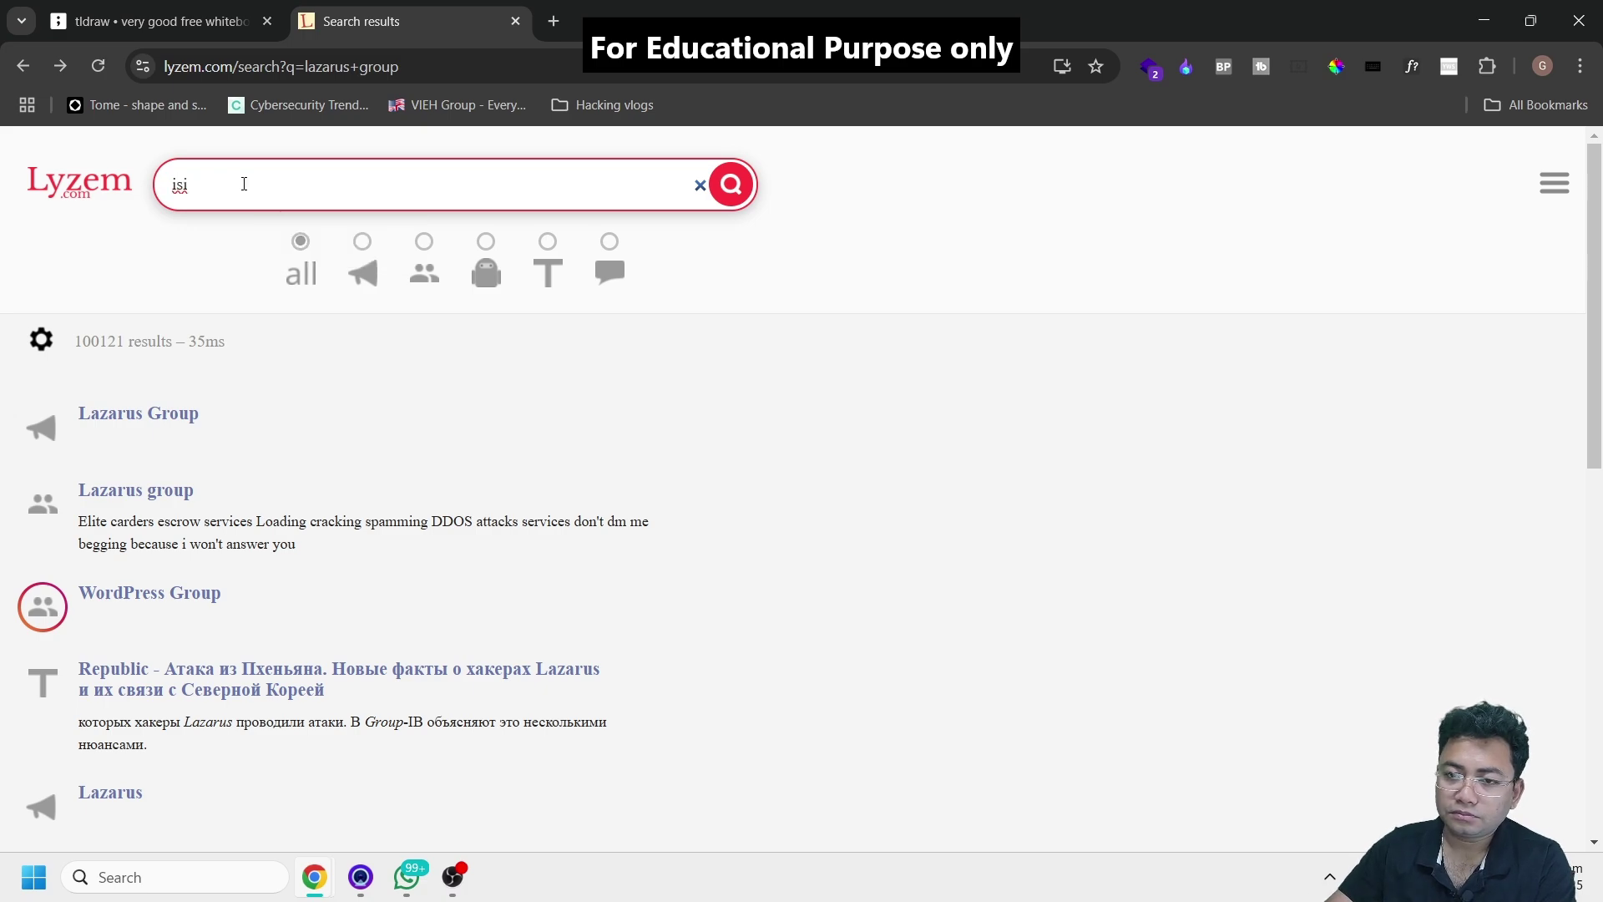
text(s updates)
key(Return)
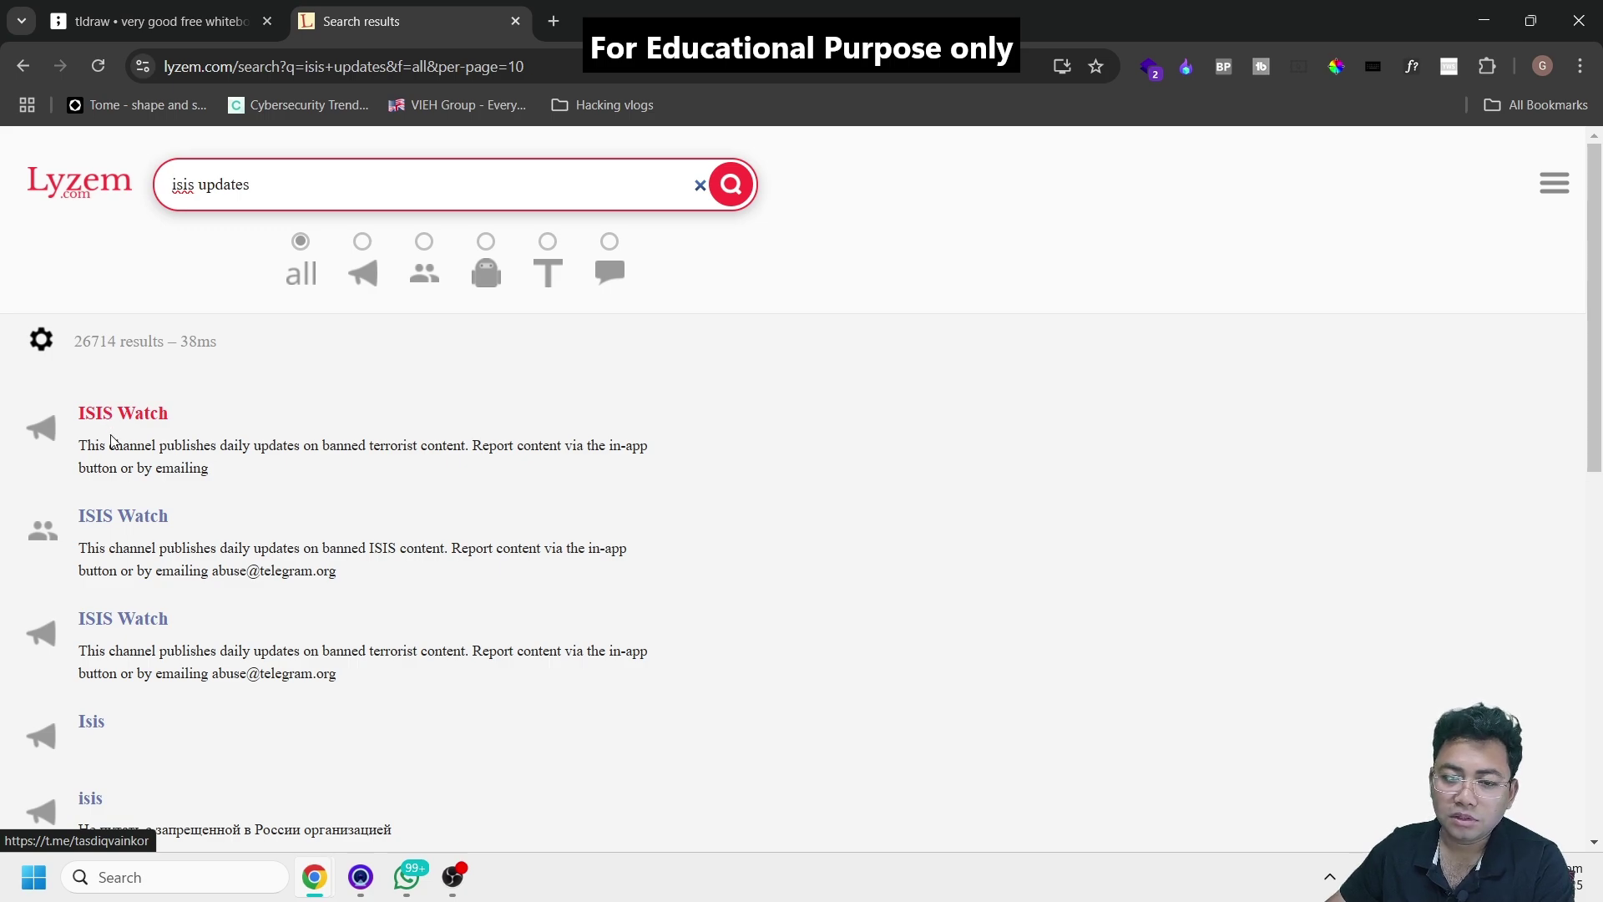
scroll(186, 588, down, 4)
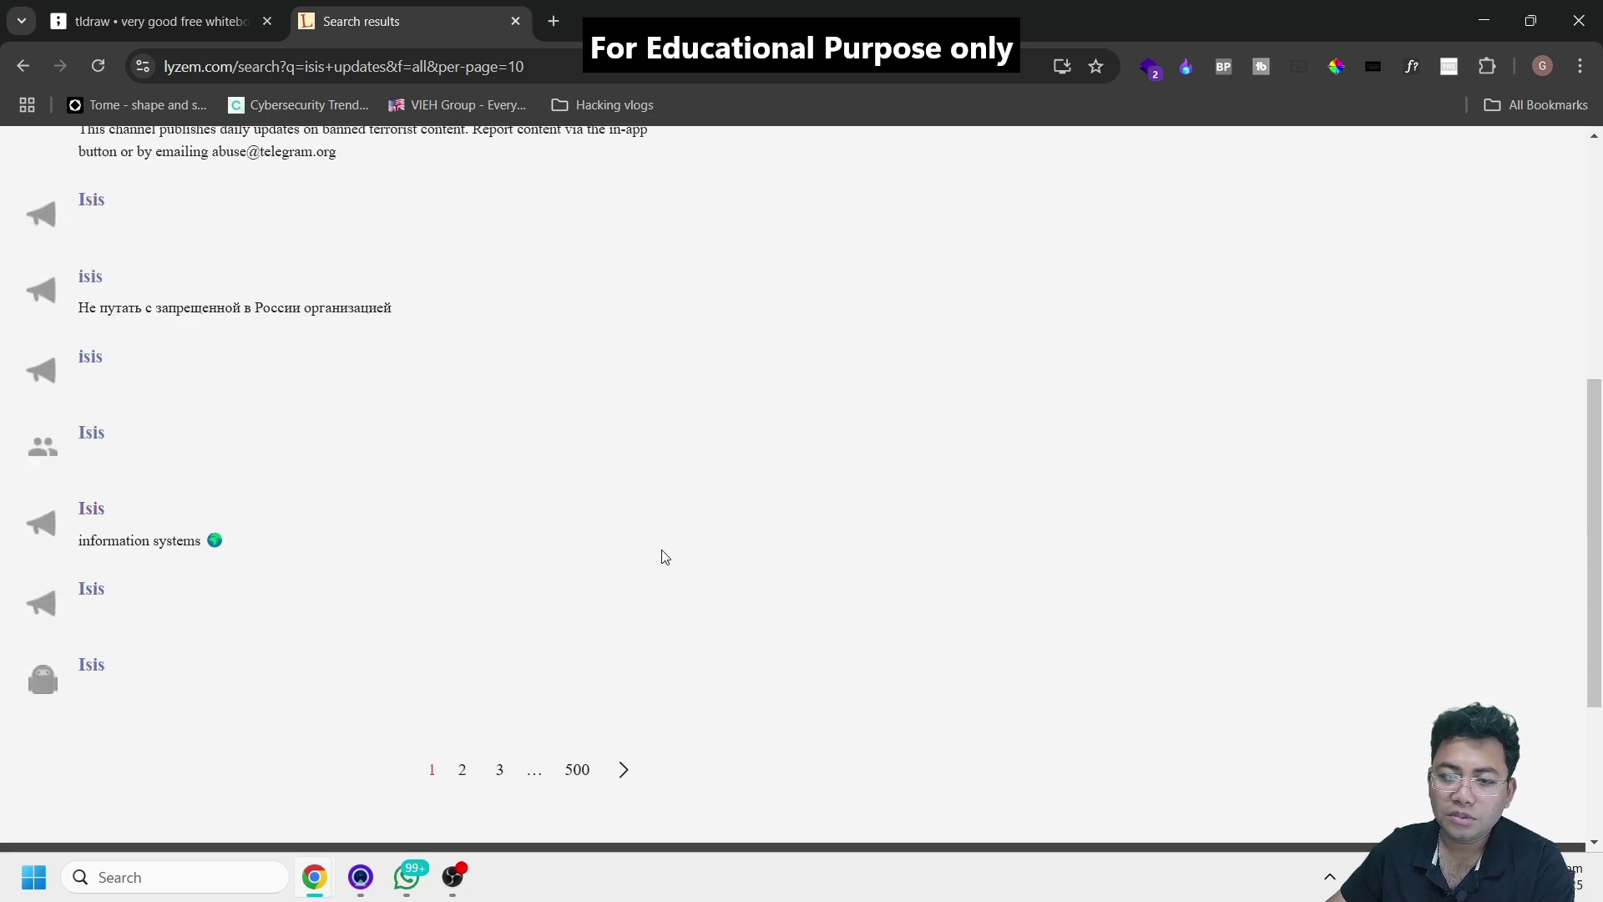
scroll(604, 468, up, 5)
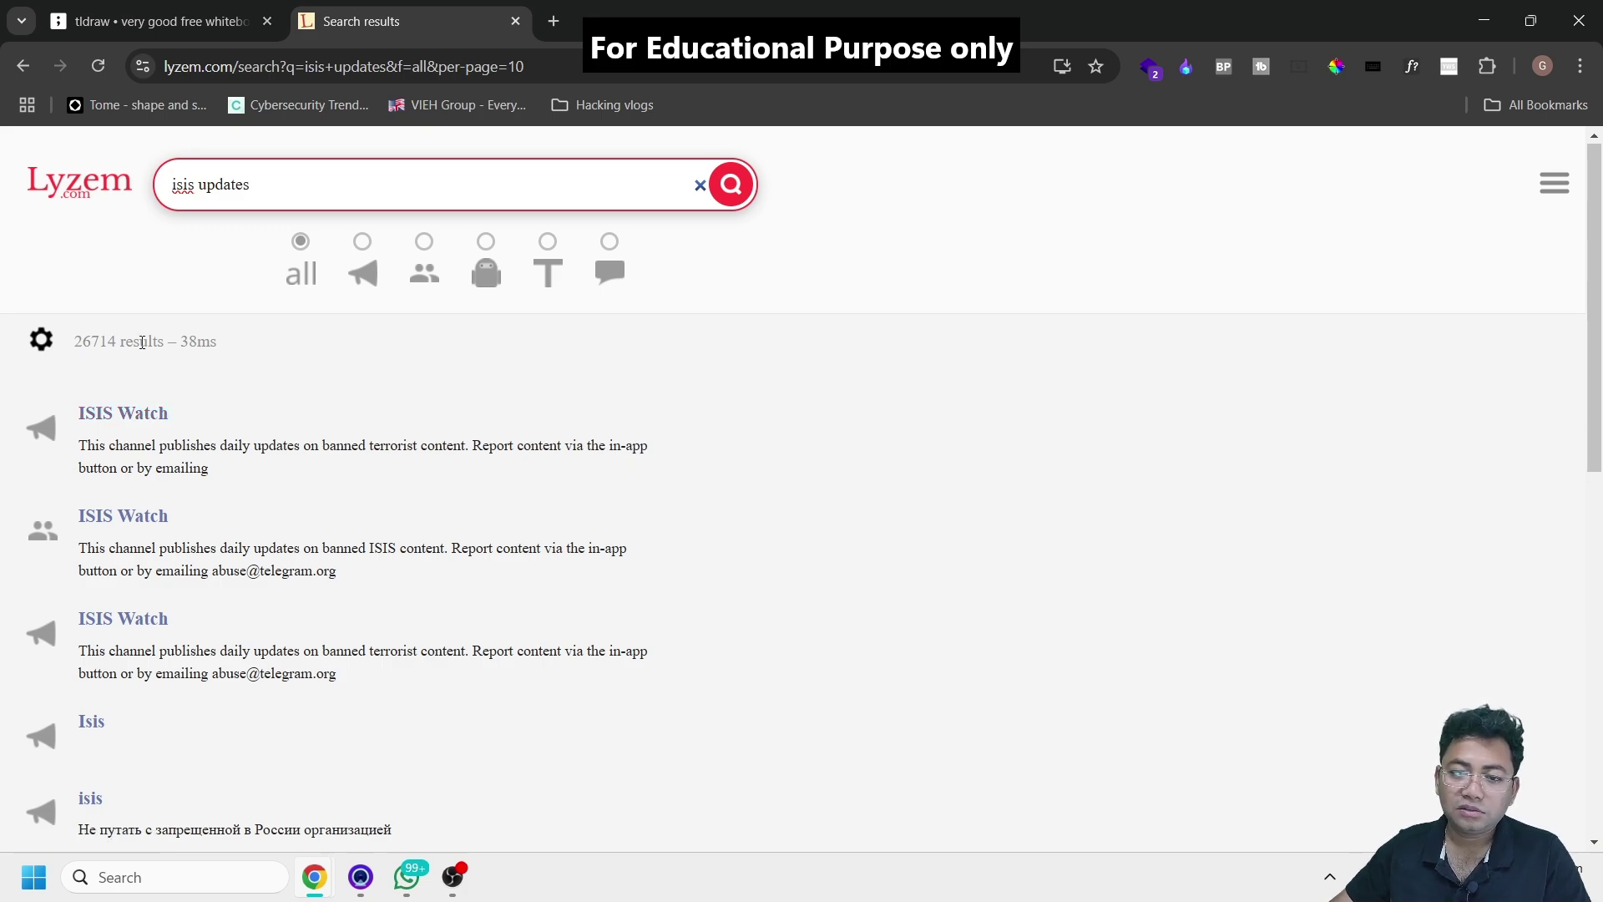
Double-click the 26714 figure in the results count line to highlight it.
double_click(105, 345)
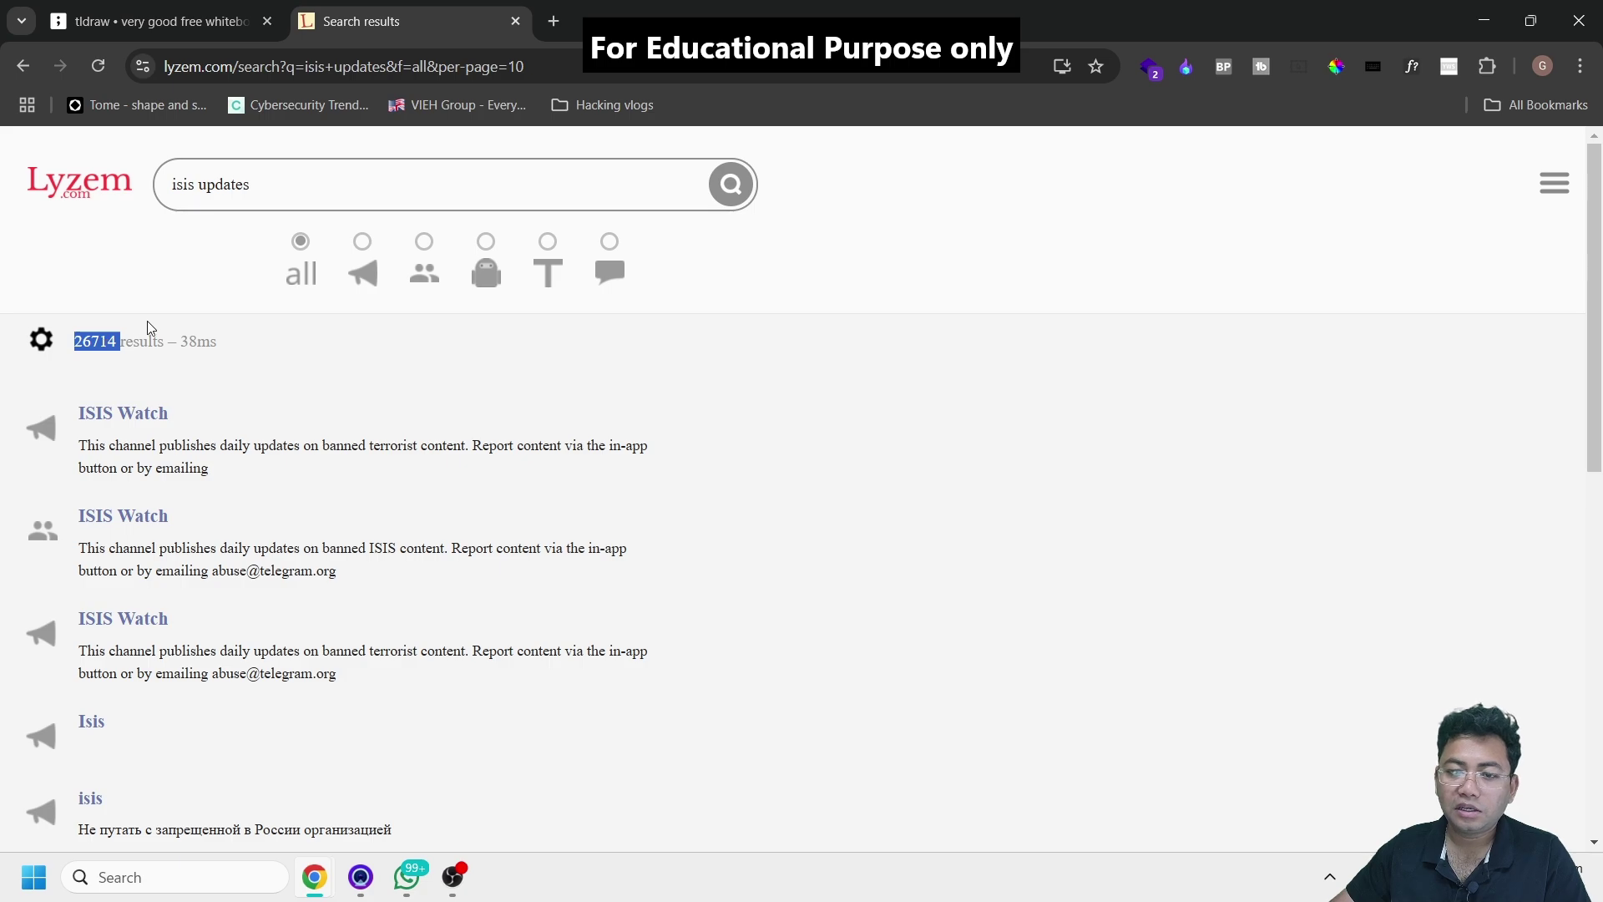